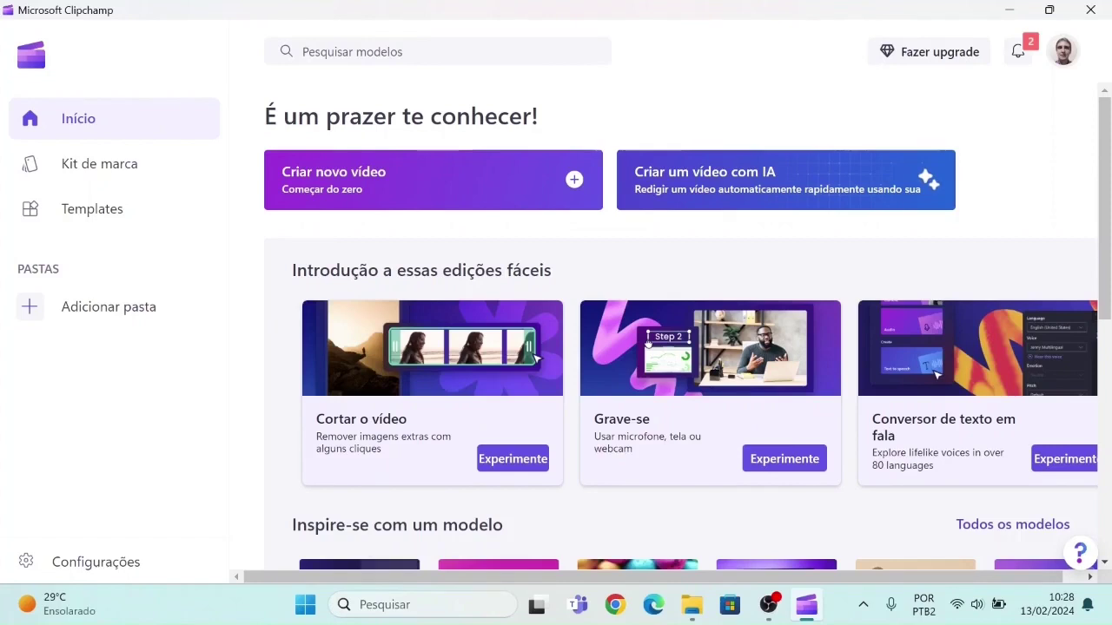
Search Windows for "clip" to locate the Microsoft Clipchamp app, and close the search.
left_click(392, 611)
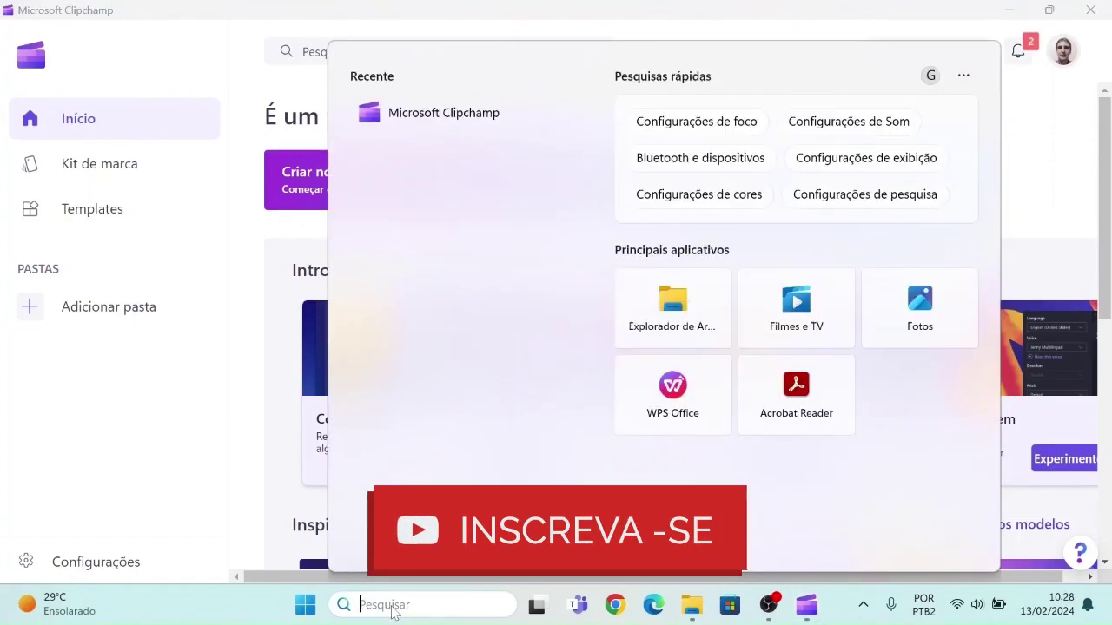
type("clip")
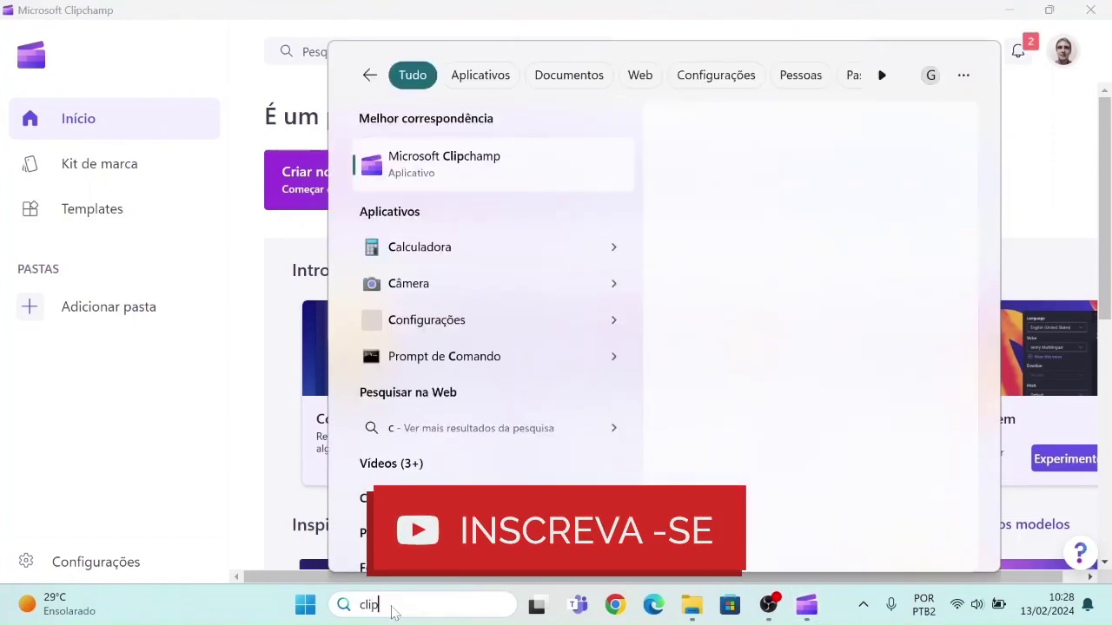
left_click(224, 51)
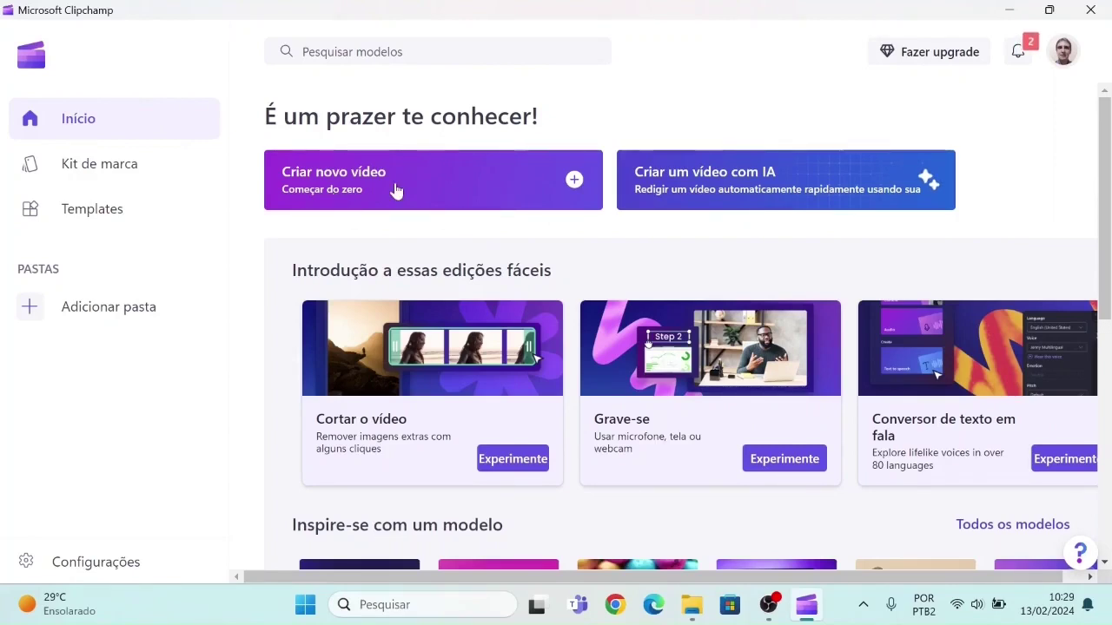
Create a new video from scratch and dismiss the tip about searching the content library.
left_click(325, 171)
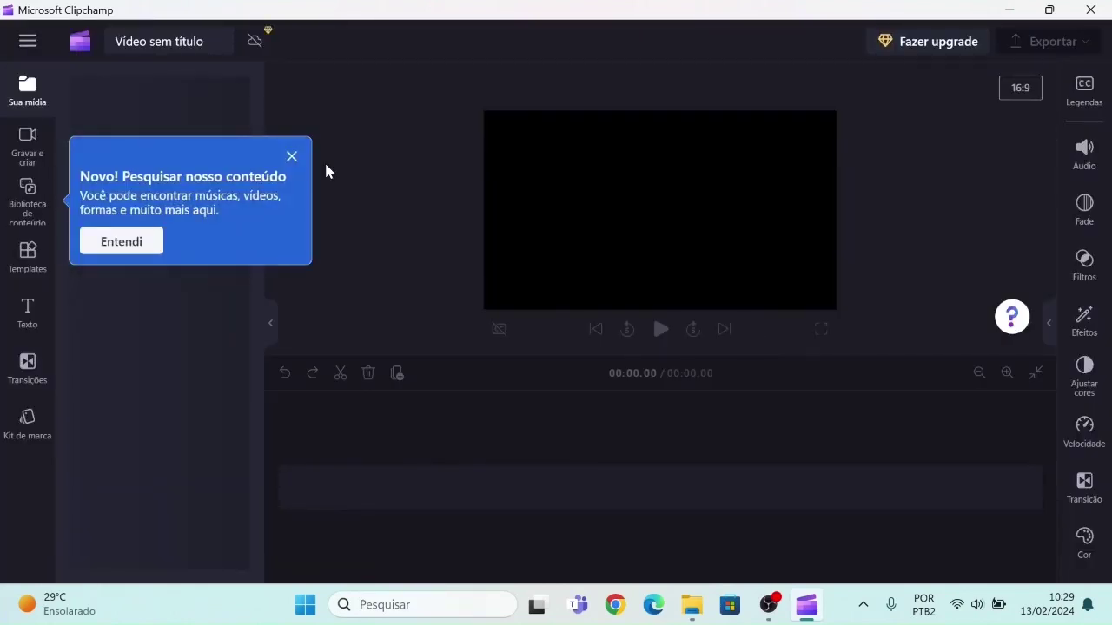
left_click(289, 160)
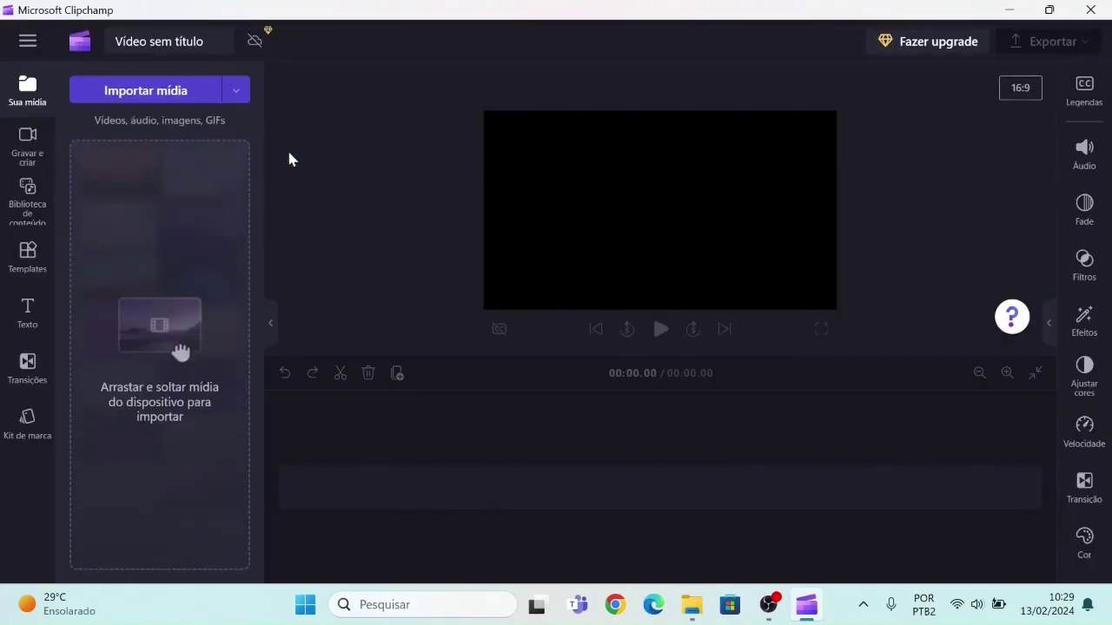
left_click(173, 109)
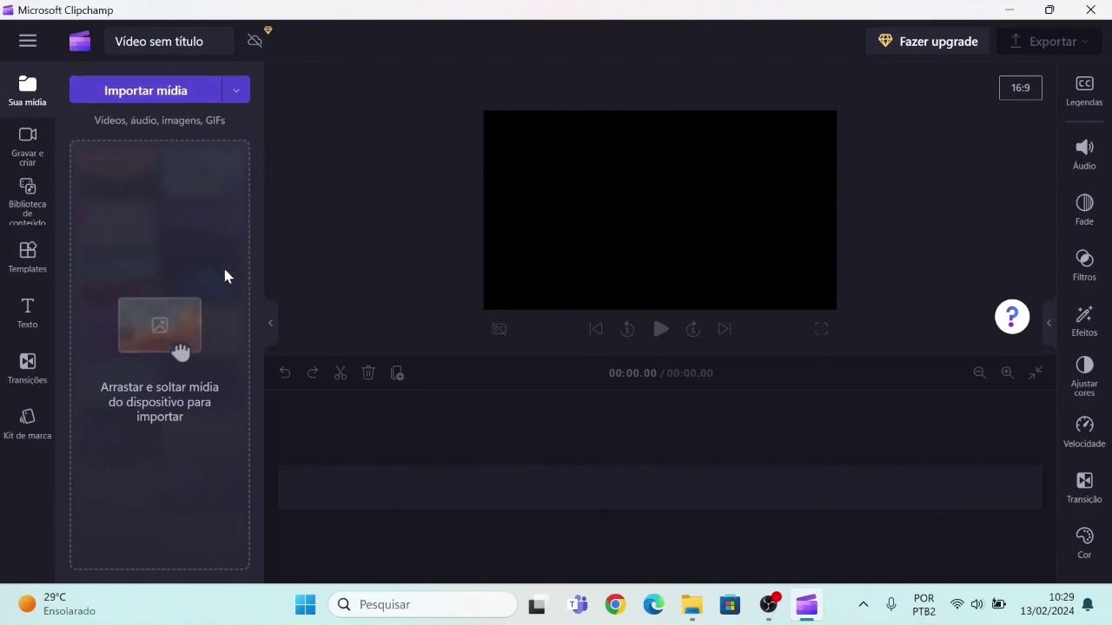
Import the "COMO JUNTAR VÁRIOS VIDEOS EM UM SÓ VÍDEO" MP4 from the desktop and place it at the start of the timeline.
left_click(240, 96)
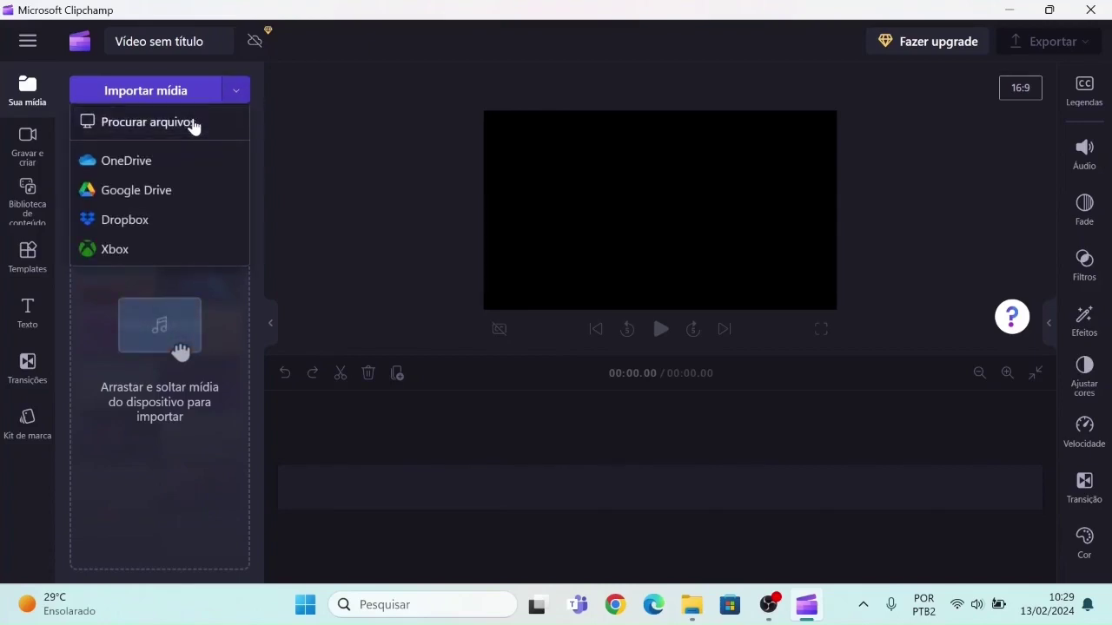
left_click(193, 123)
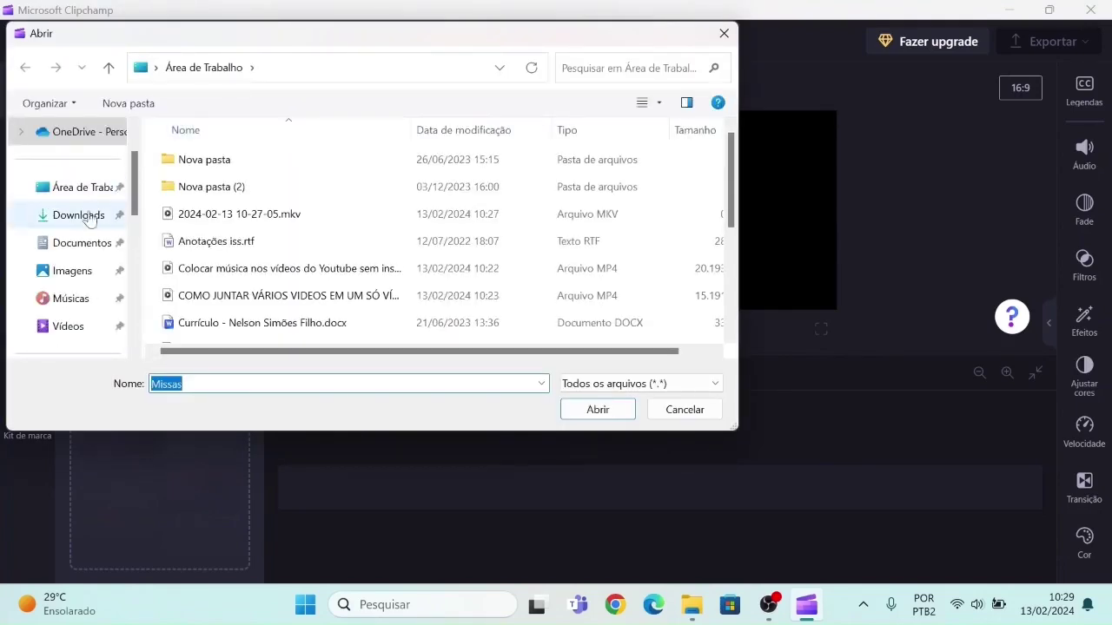
left_click(83, 199)
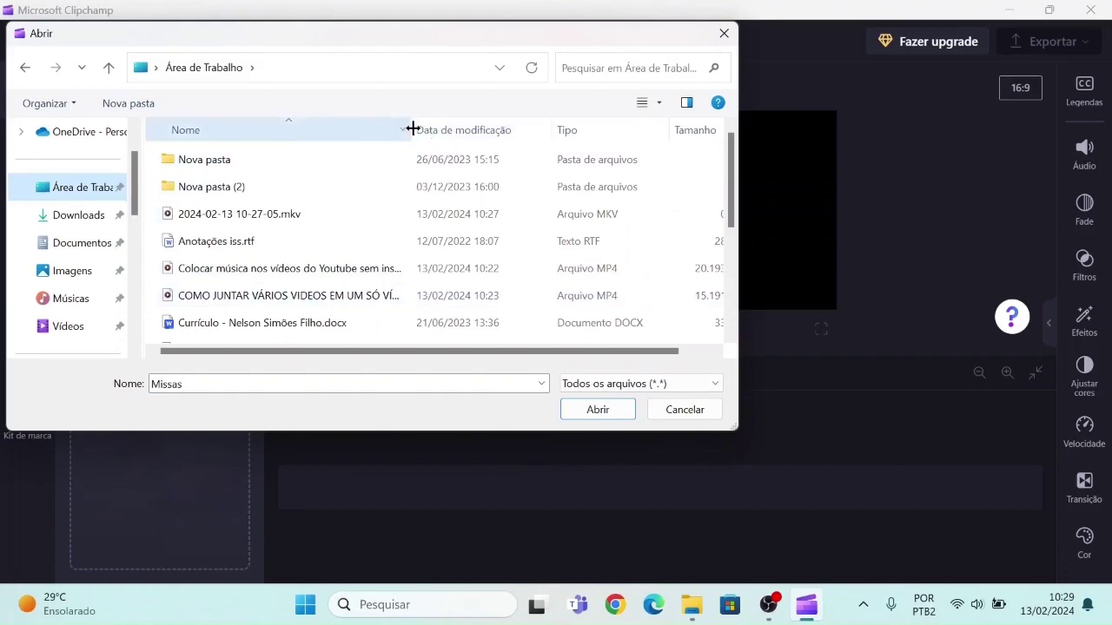
left_click_drag(412, 128, 578, 130)
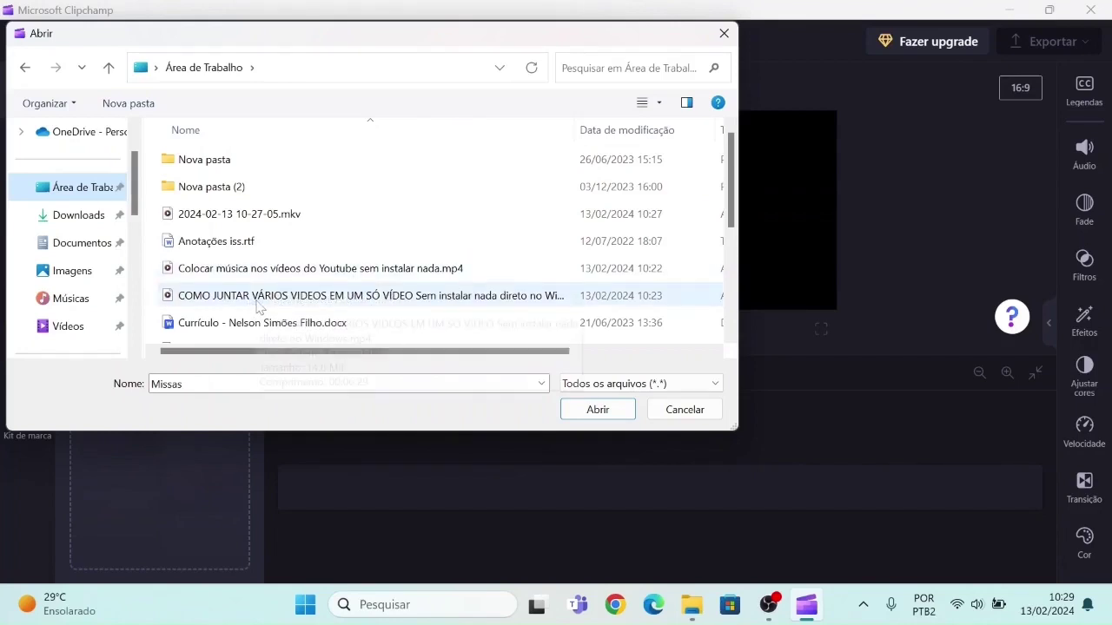
left_click(293, 306)
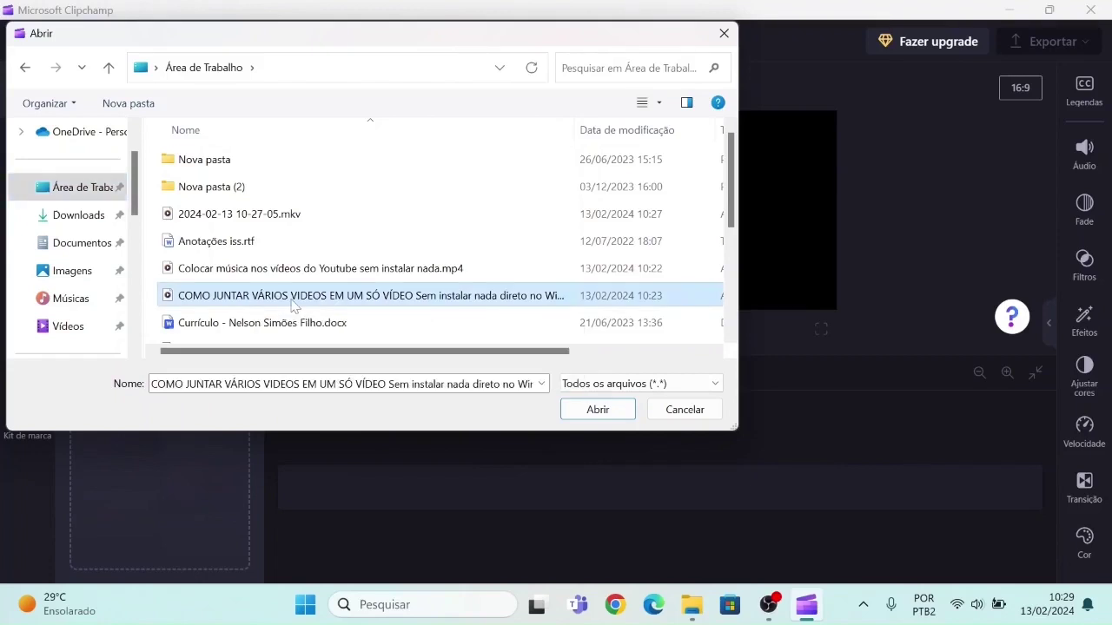
left_click(597, 409)
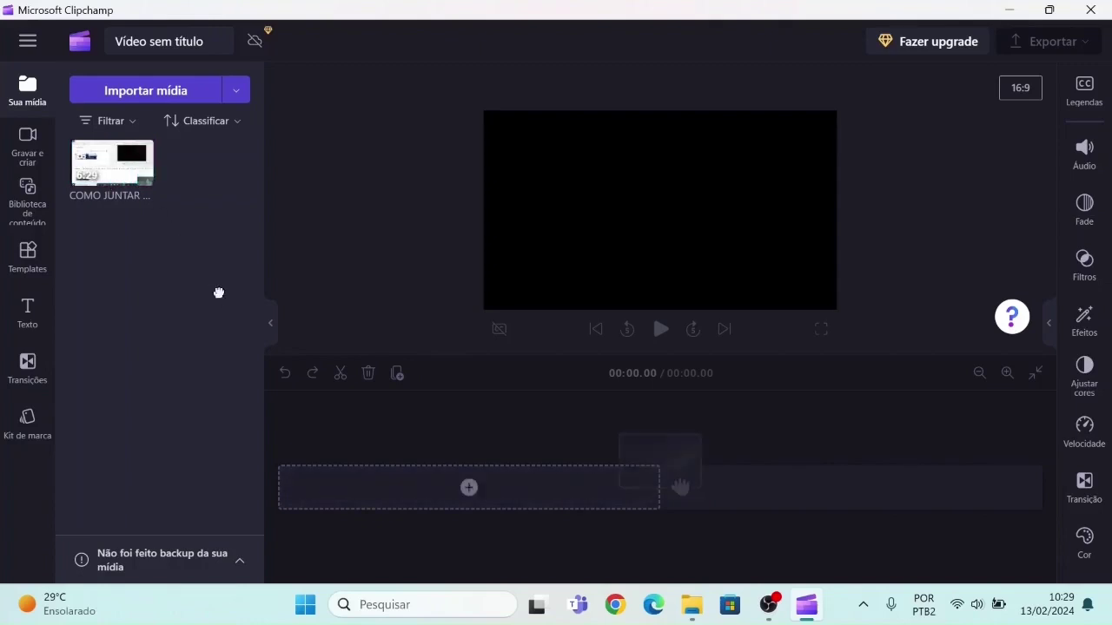
left_click_drag(111, 163, 330, 493)
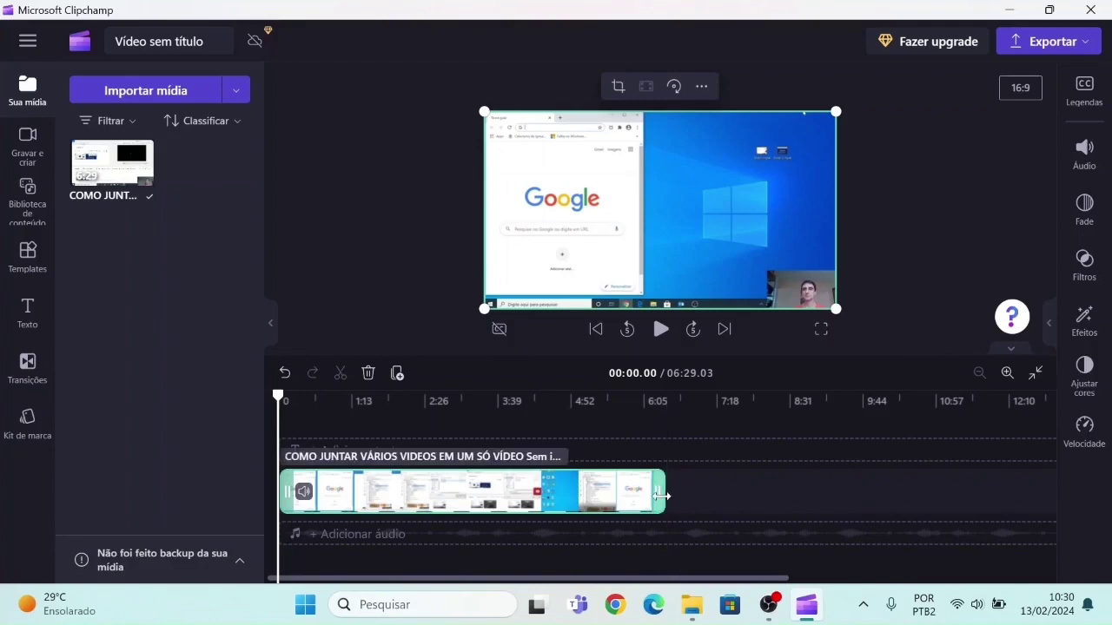
mouse_move(660, 496)
left_mouse_down()
mouse_move(425, 513)
mouse_move(351, 505)
mouse_move(667, 494)
left_mouse_up()
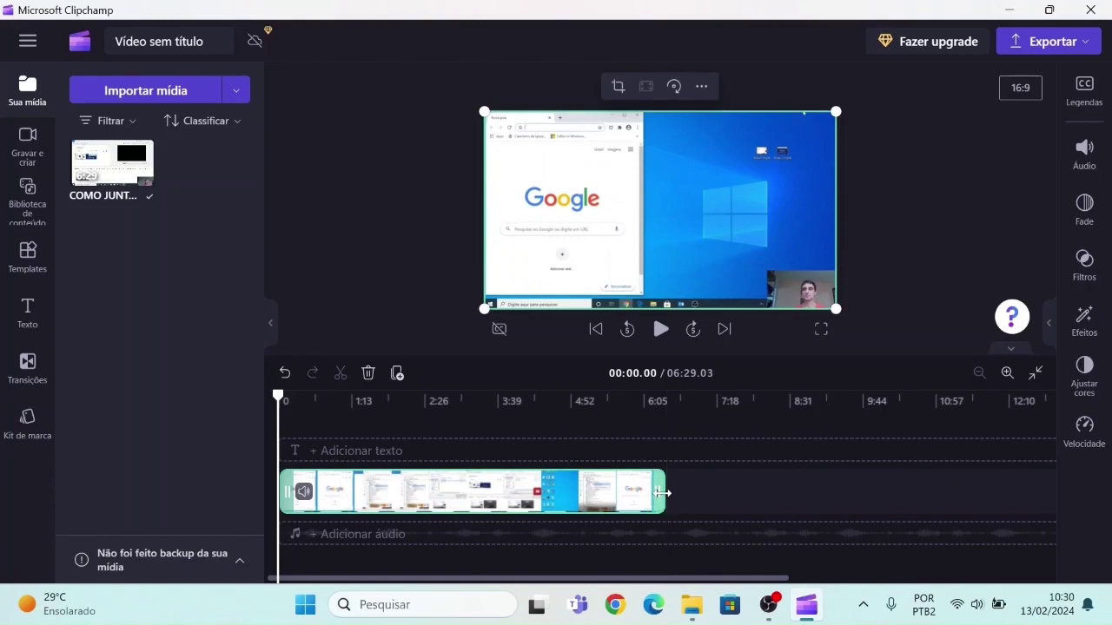
Split the timeline clip into three segments, cutting at 02:08.51 and 04:15.88.
left_click(407, 469)
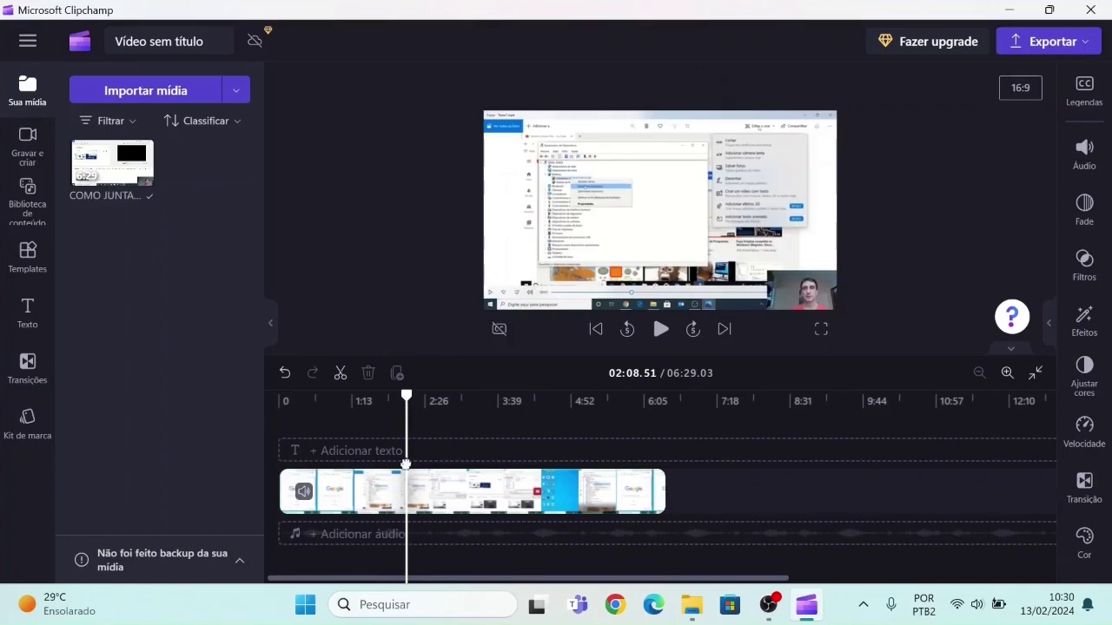
left_click(341, 375)
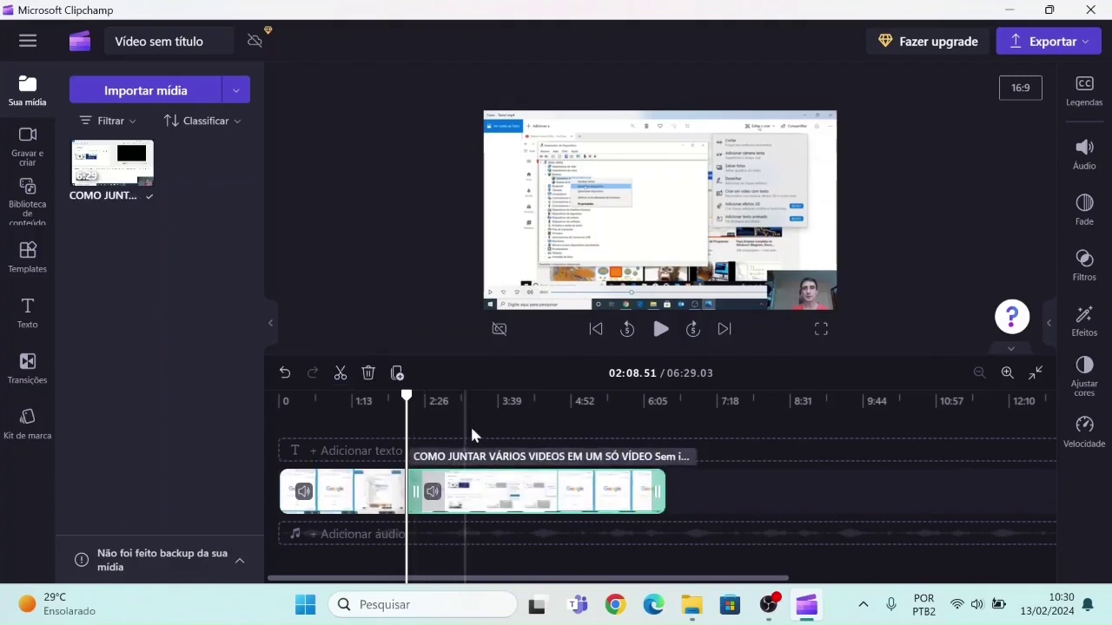
left_click(533, 420)
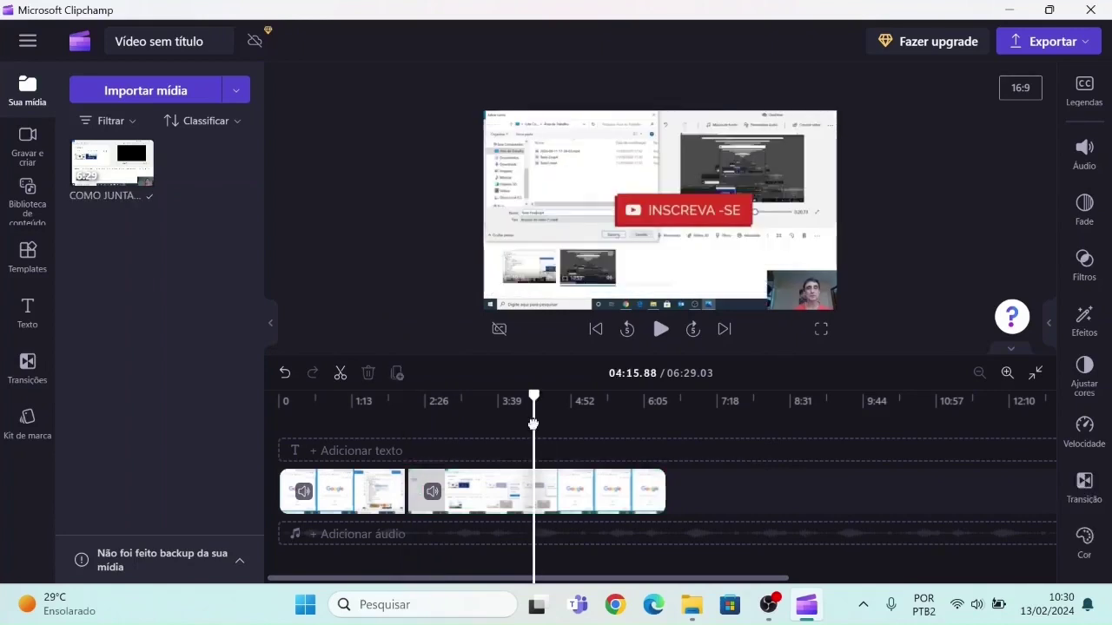
left_click(341, 375)
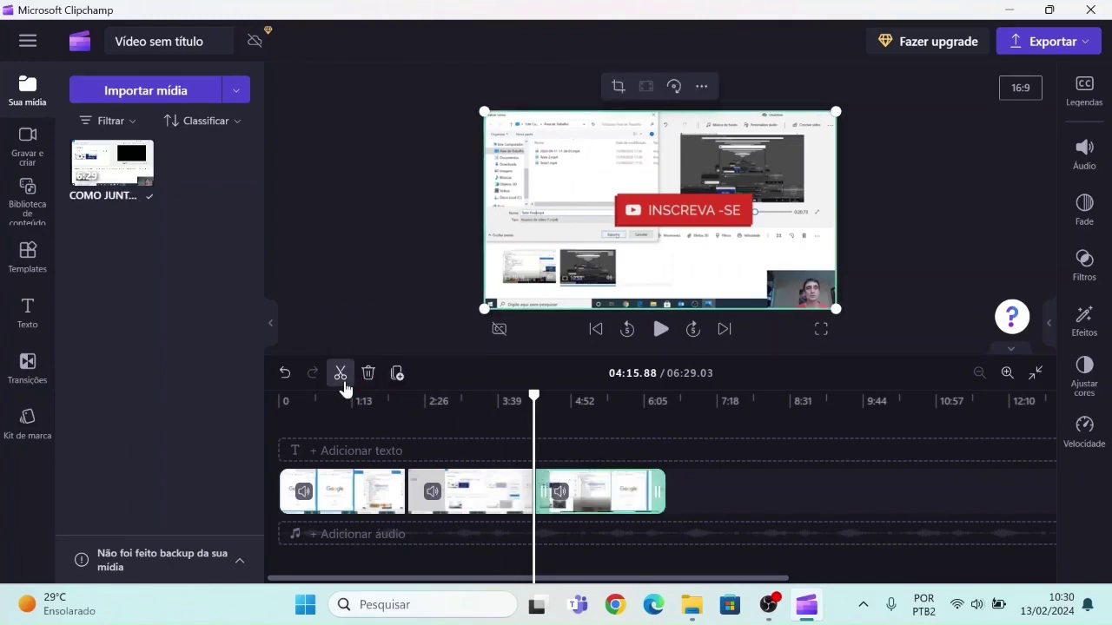
Trim a little off the start of the last segment and delete the middle segment.
left_click(549, 505)
mouse_move(549, 505)
left_mouse_down()
mouse_move(568, 504)
mouse_move(553, 504)
left_mouse_up()
left_click(419, 492)
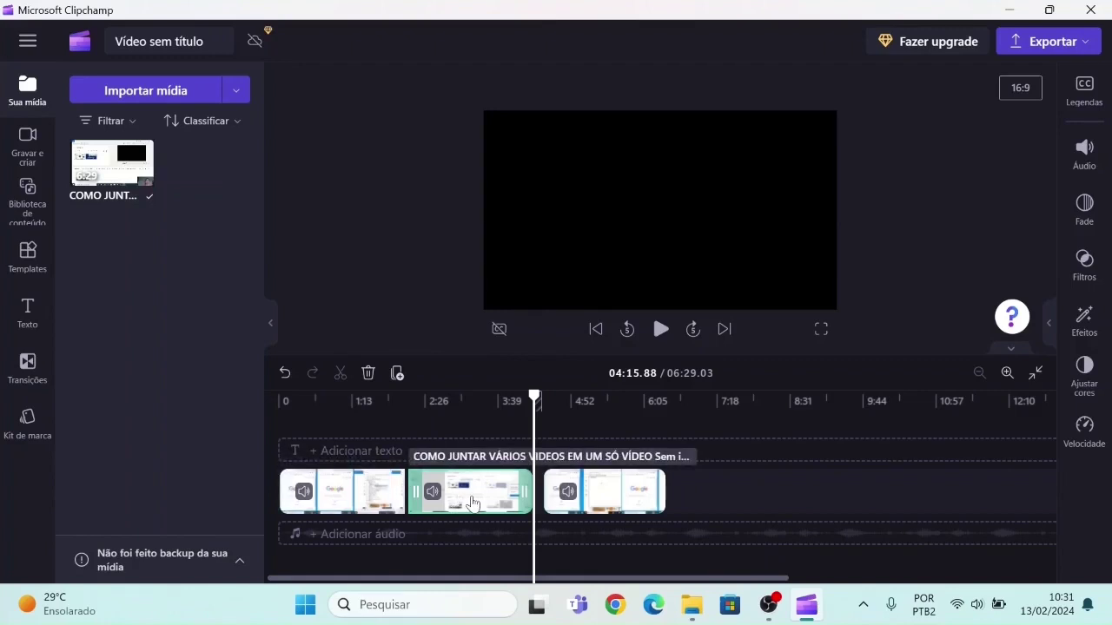
key("Delete")
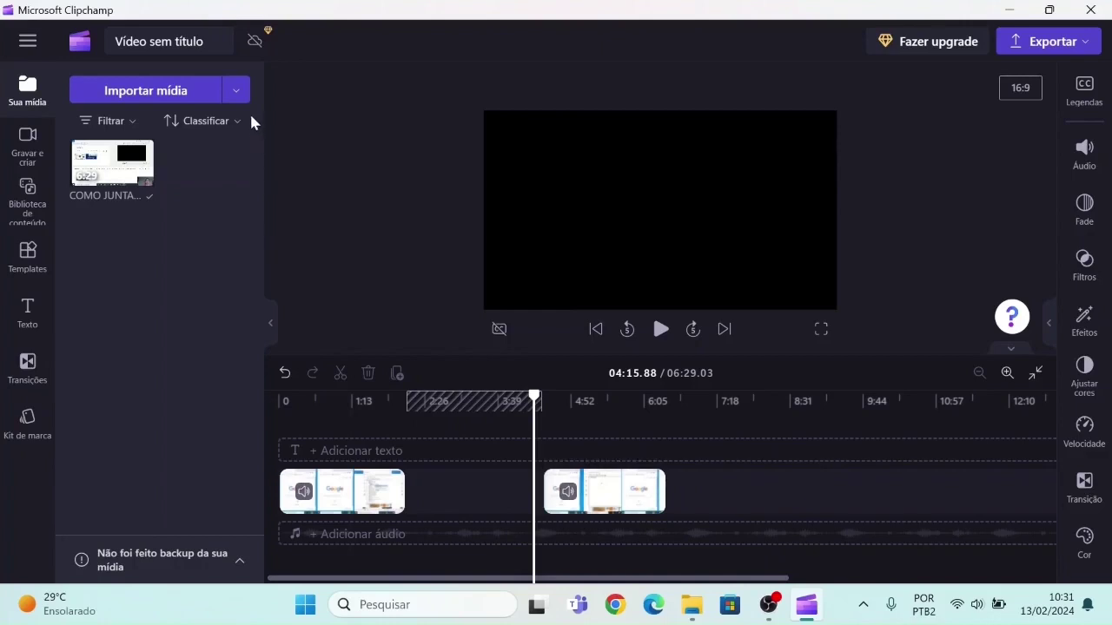
Import "Colocar música nos vídeos do Youtube sem instalar nada.mp4" from the desktop and place it between the two remaining segments.
left_click(237, 92)
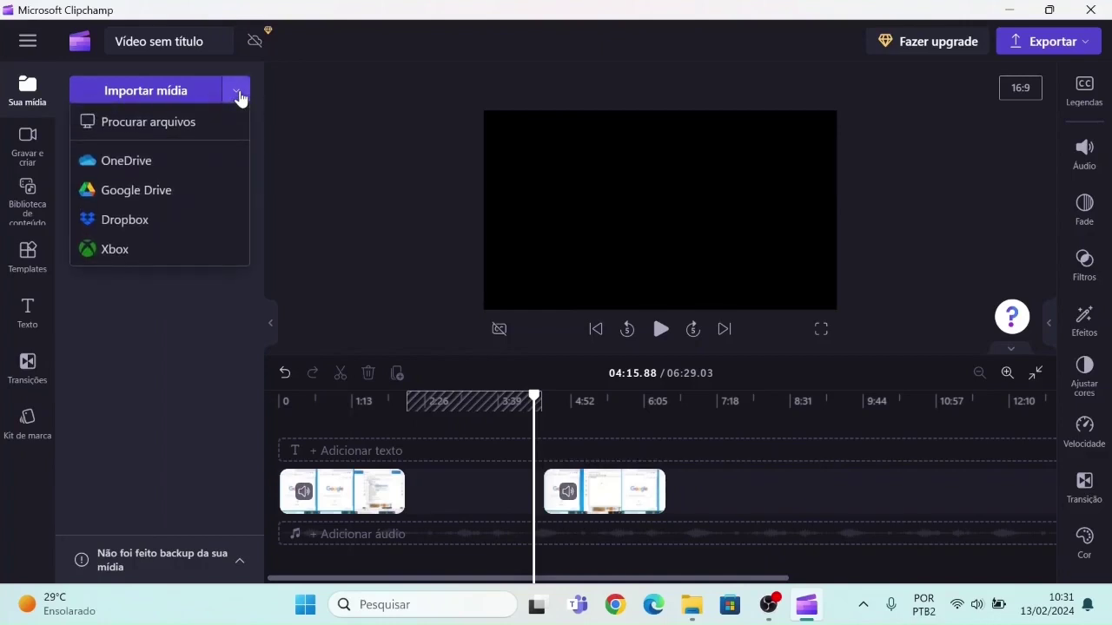
left_click(199, 122)
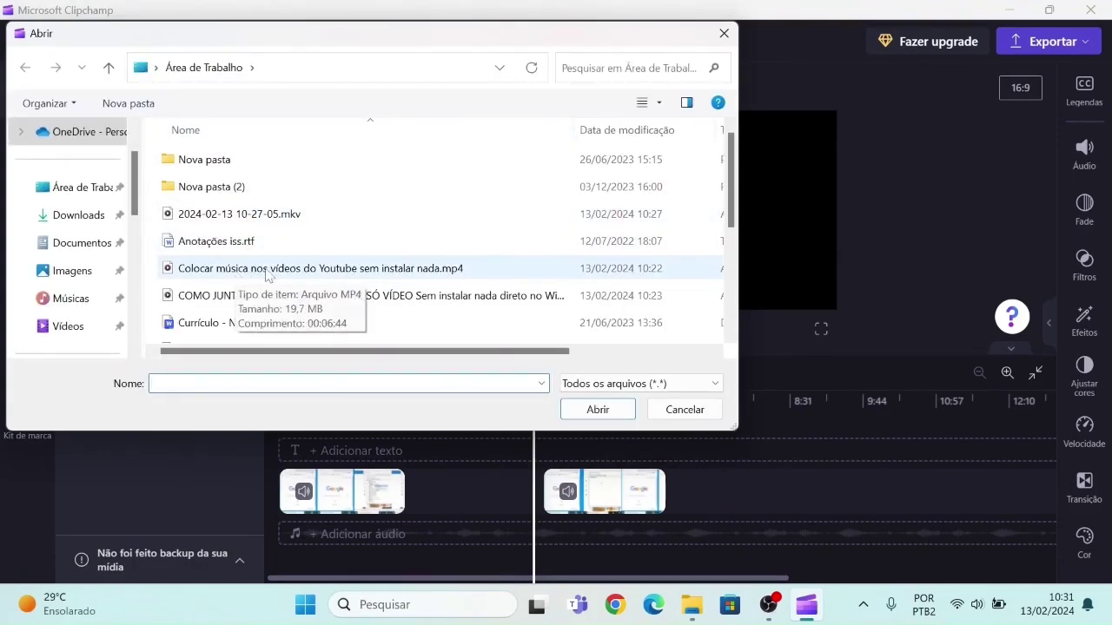
left_click(267, 269)
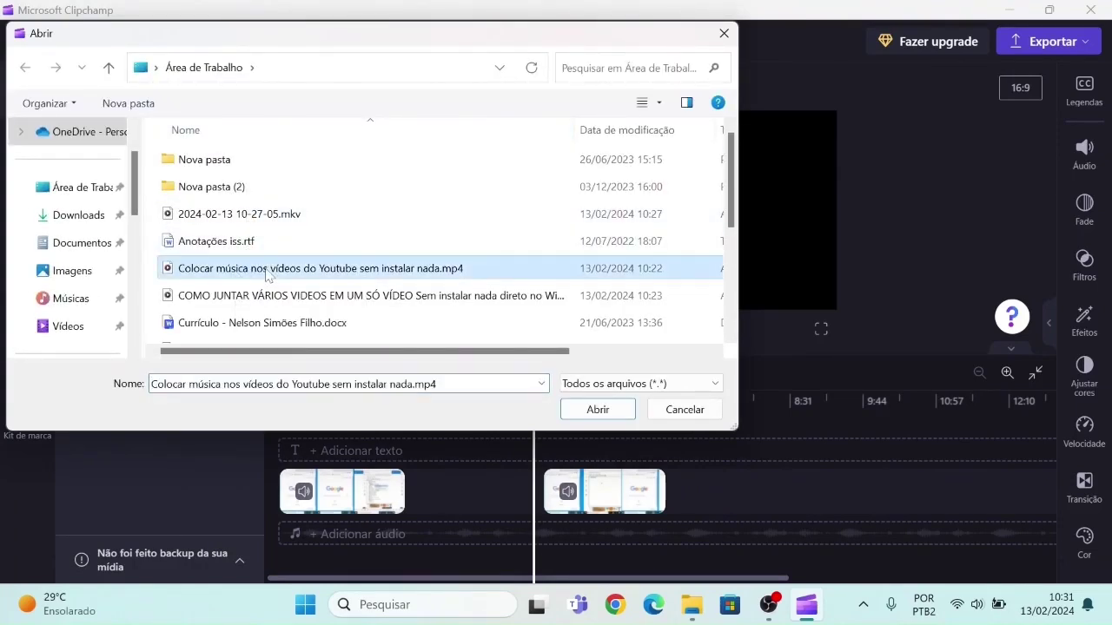
left_click(597, 410)
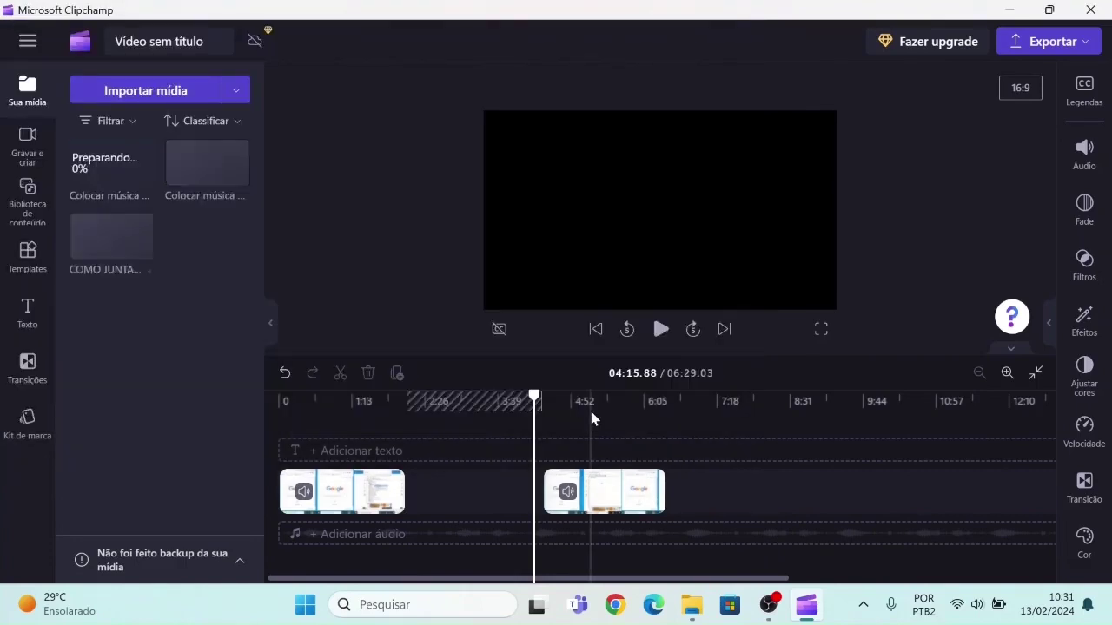
mouse_move(133, 191)
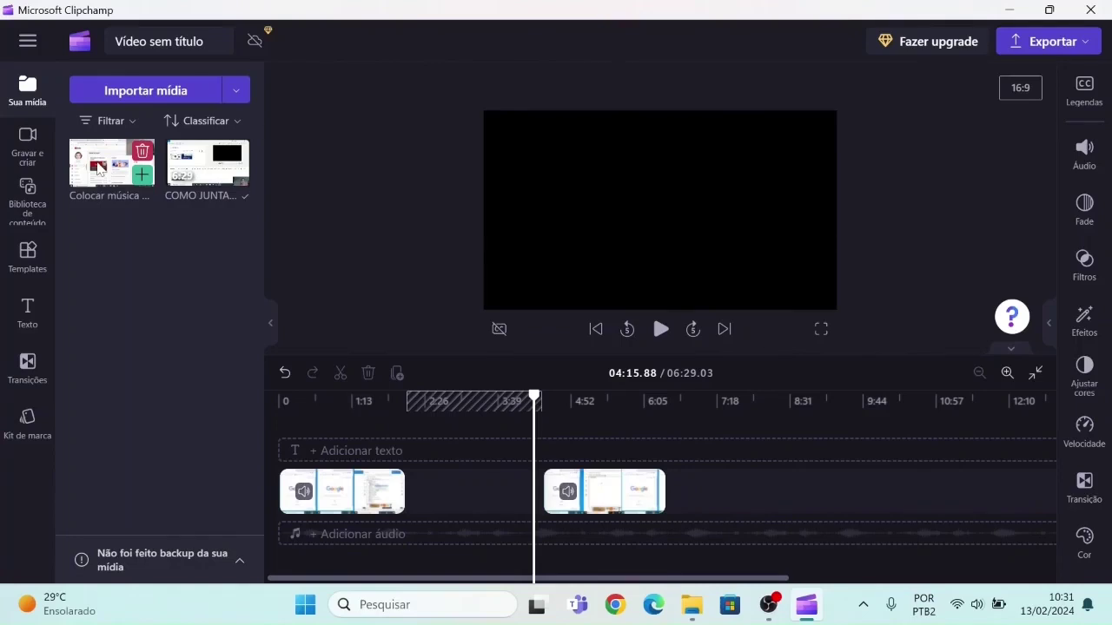
left_click_drag(98, 167, 448, 489)
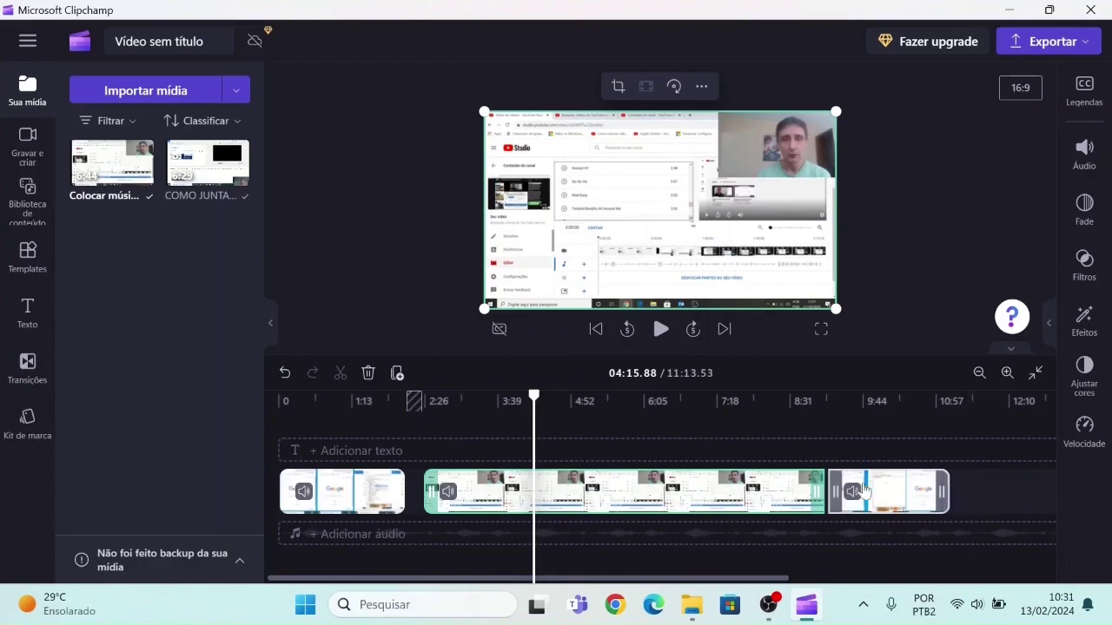
Extend the last clip's start to recover its earlier footage, and trim the middle clip's end back to just before the 3:39 mark.
mouse_move(826, 514)
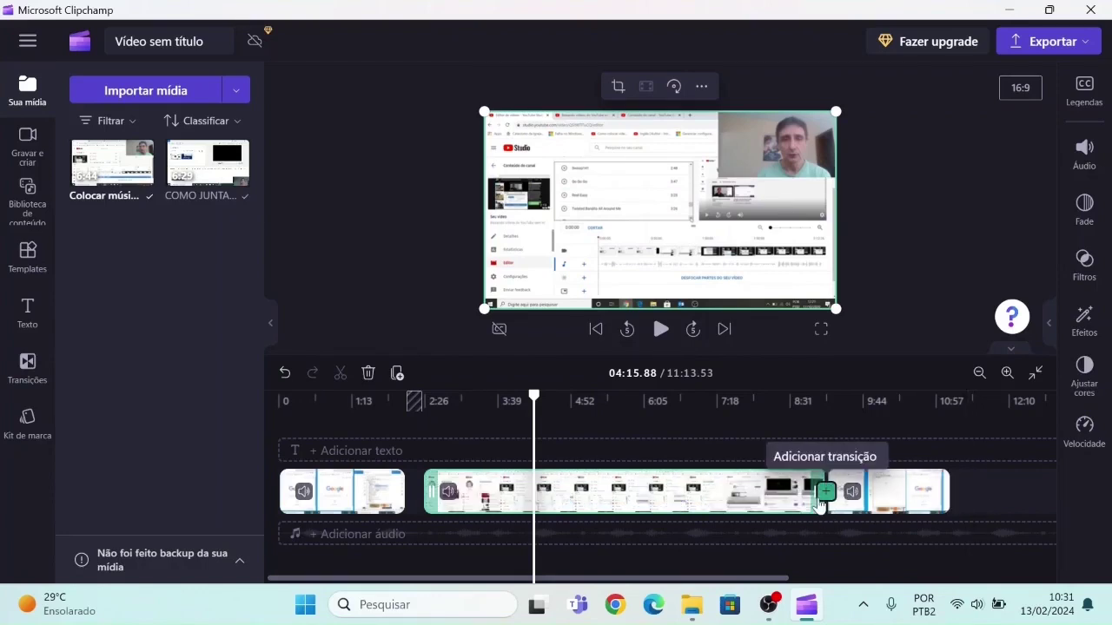
left_click(823, 497)
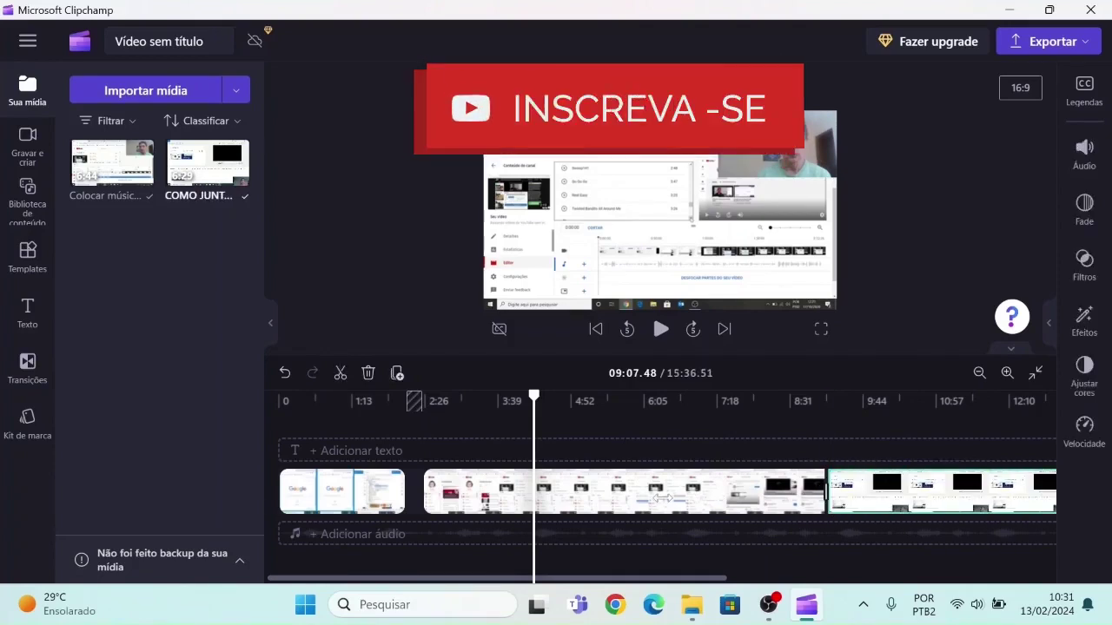
left_click(780, 495)
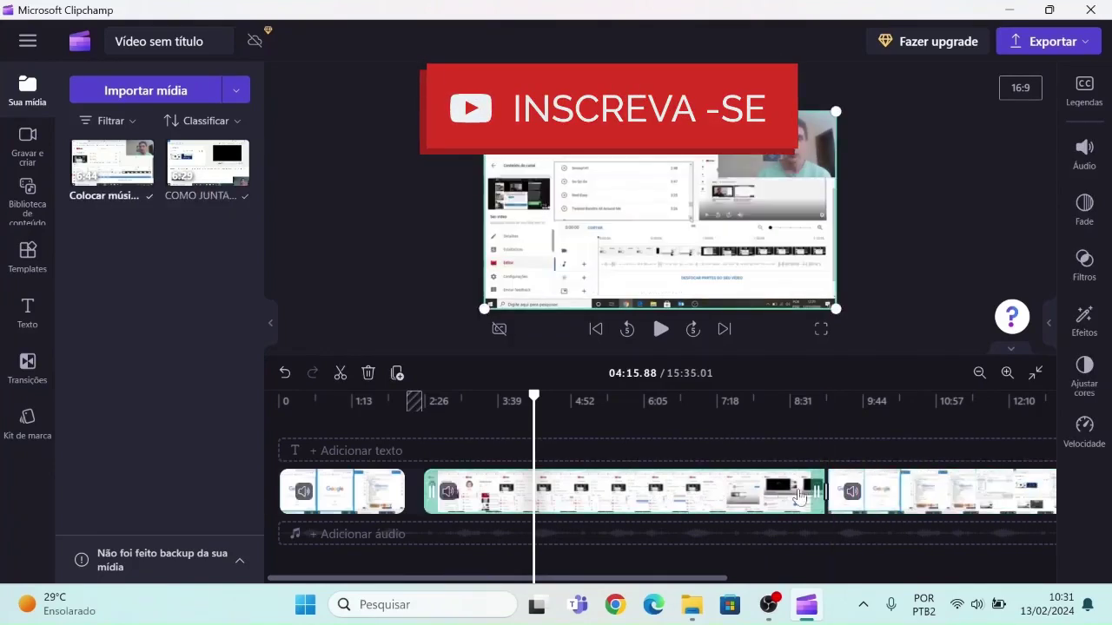
mouse_move(819, 492)
left_mouse_down()
mouse_move(415, 486)
mouse_move(484, 487)
left_mouse_up()
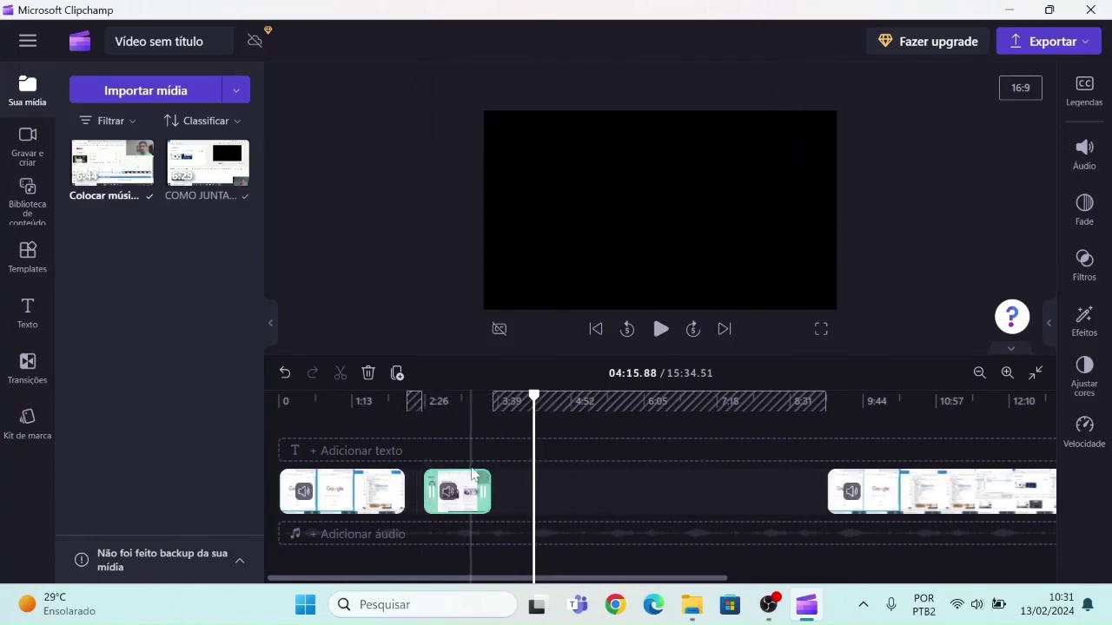
Close the timeline gaps by moving the middle clip against the first and the last clip against the middle one.
left_click_drag(463, 497, 448, 493)
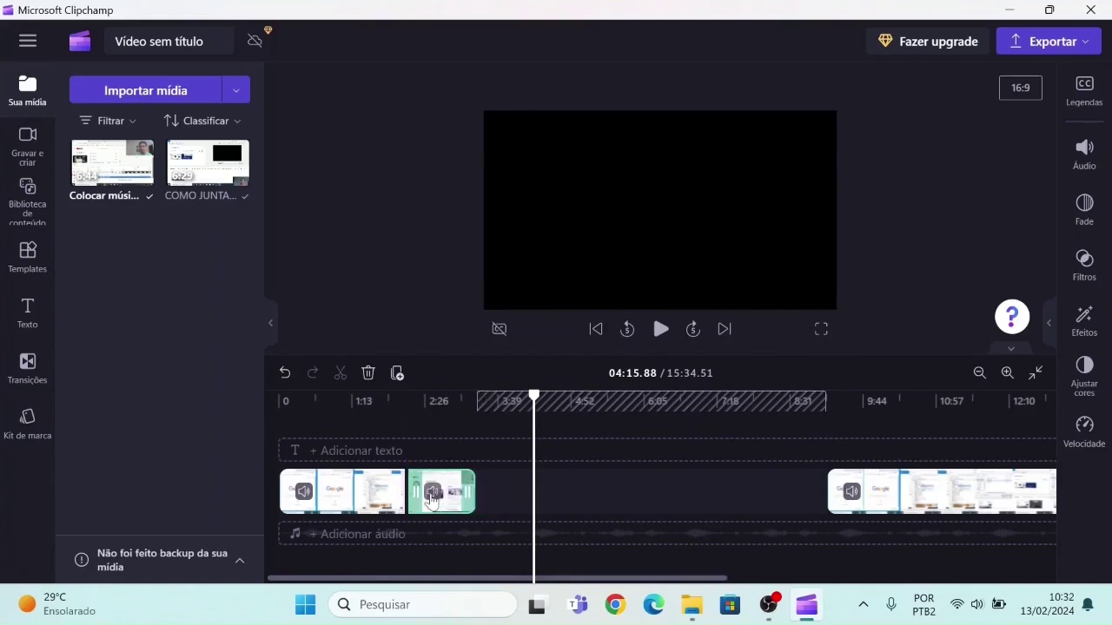
left_click(898, 500)
left_click_drag(898, 501, 563, 502)
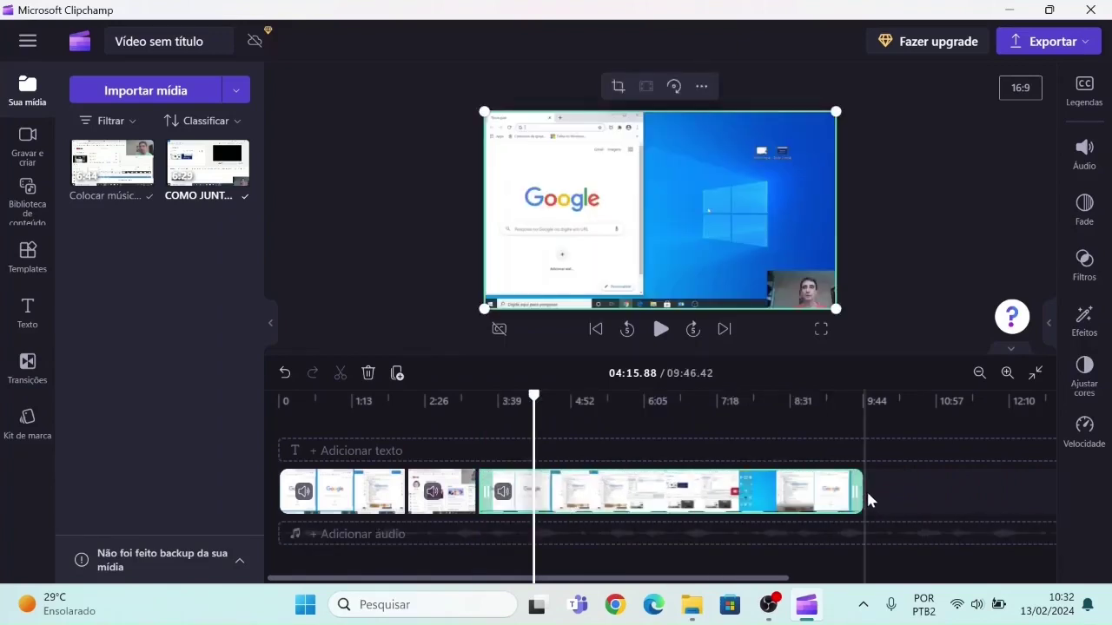
Trim the end of the last clip so the video ends at 04:00.81, and place the playhead at 01:40.73.
left_click_drag(864, 494, 514, 511)
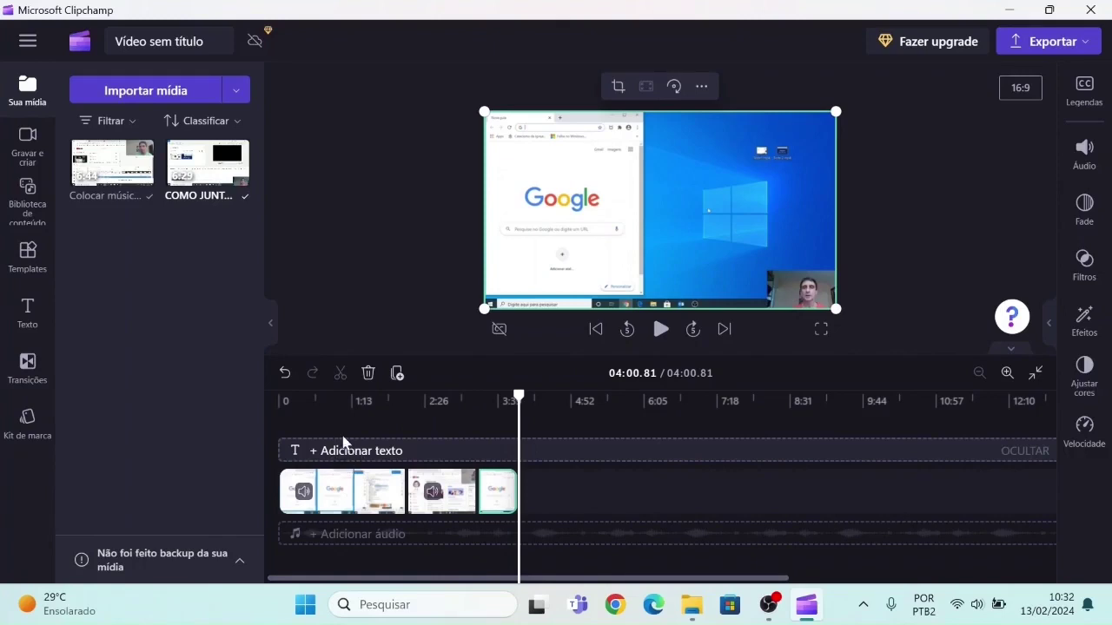
mouse_move(407, 504)
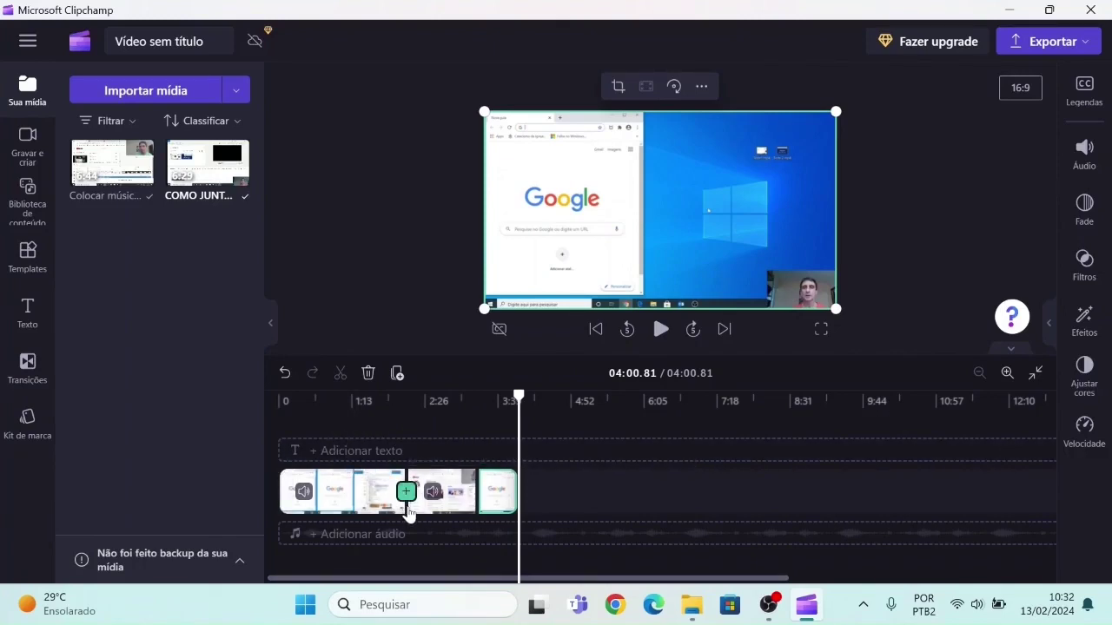
left_click(378, 436)
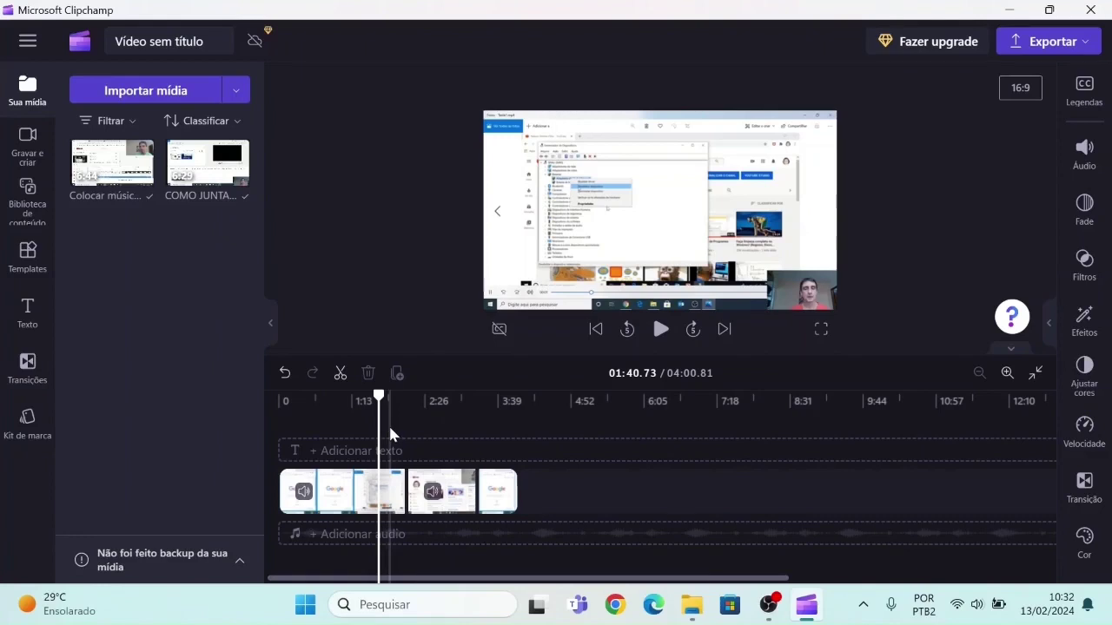
Play the video across both clip joins, starting from 01:51.73 and from 03:11.62, and pause after the second join.
left_click(389, 424)
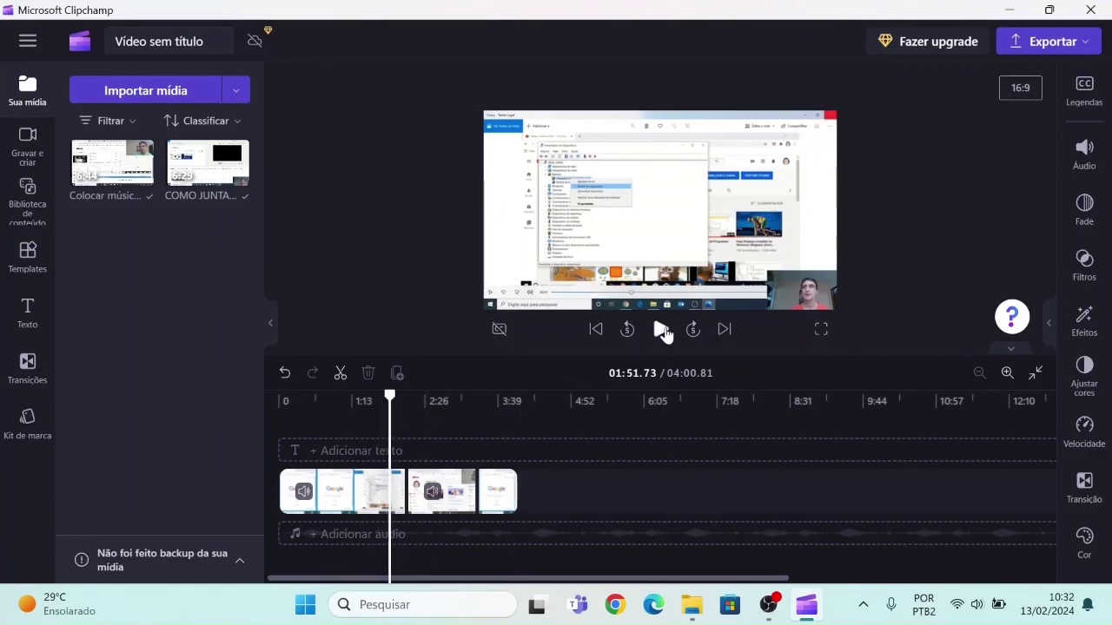
left_click(661, 329)
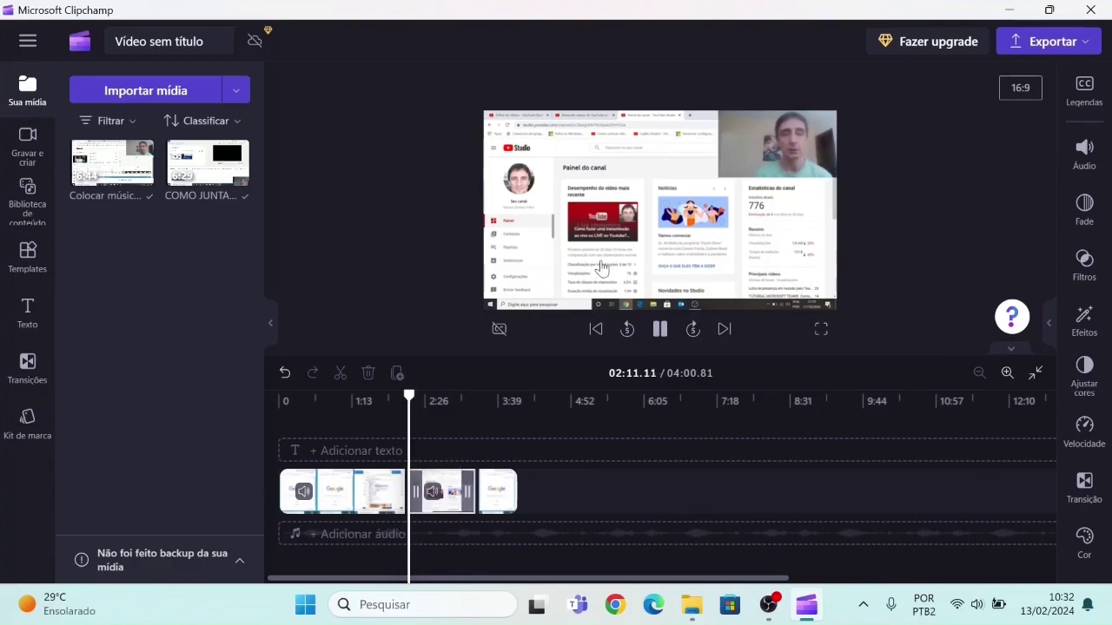
left_click(472, 459)
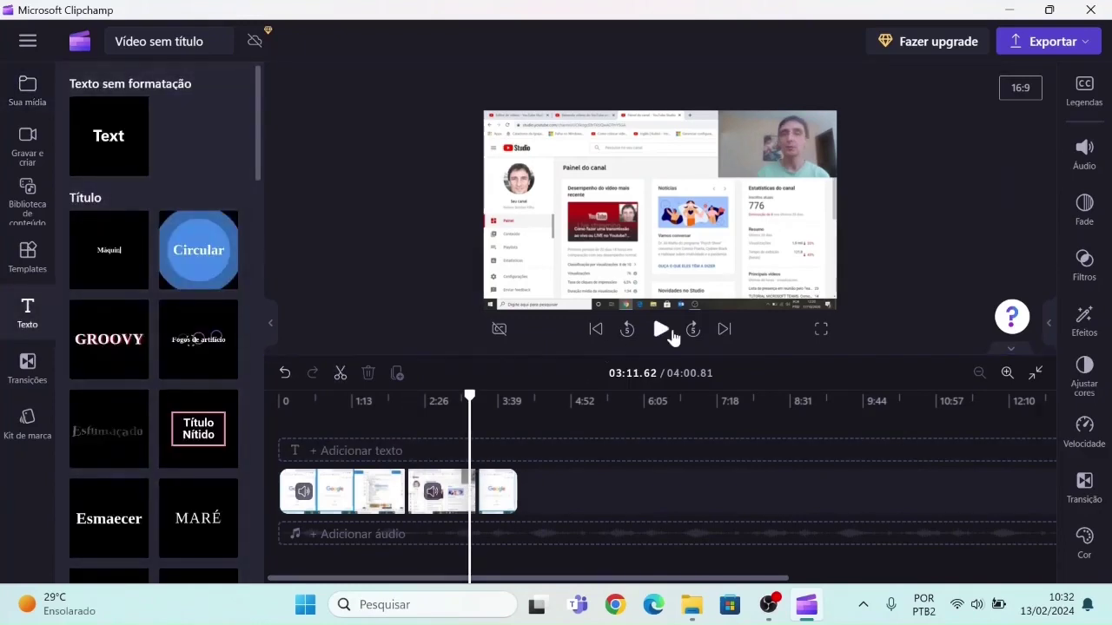
left_click(662, 330)
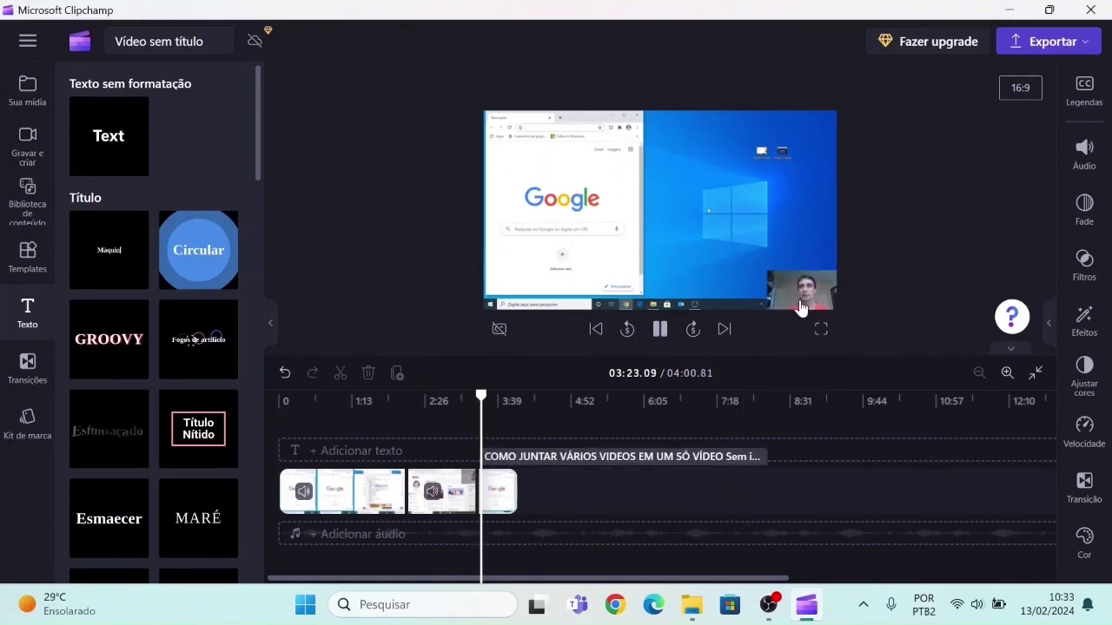
left_click(658, 330)
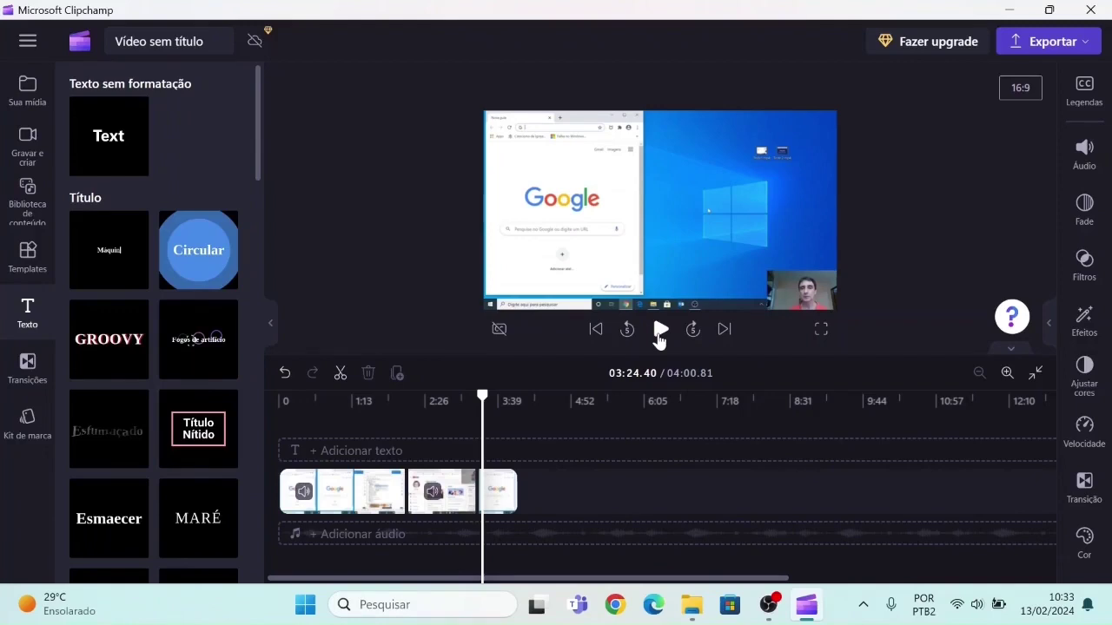
Export the video as an MP4 in 720p quality.
left_click(1049, 45)
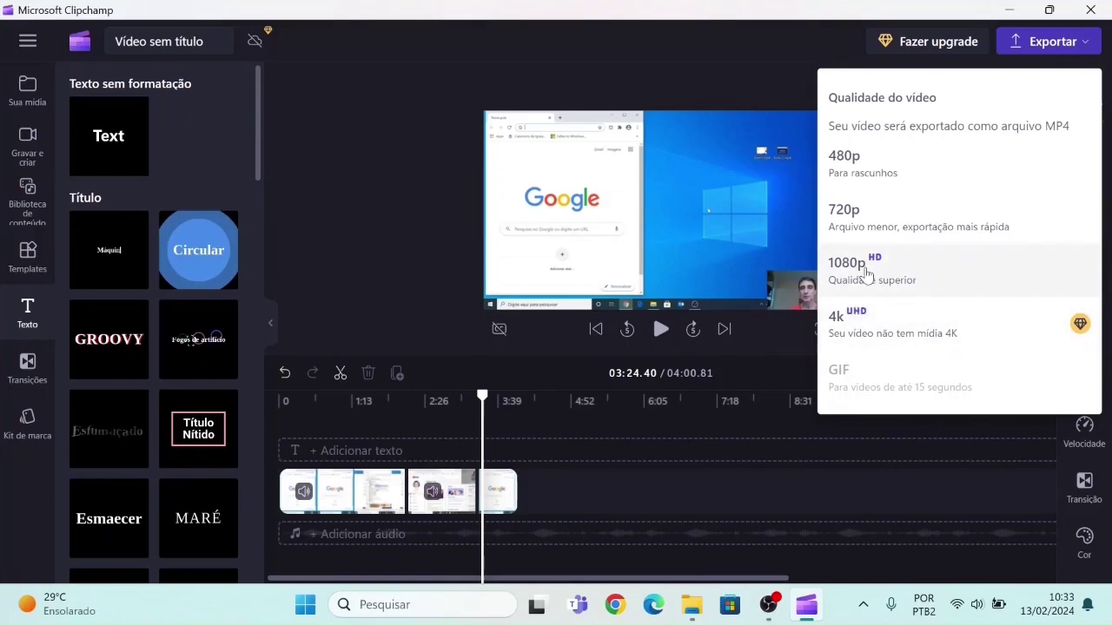
left_click(864, 217)
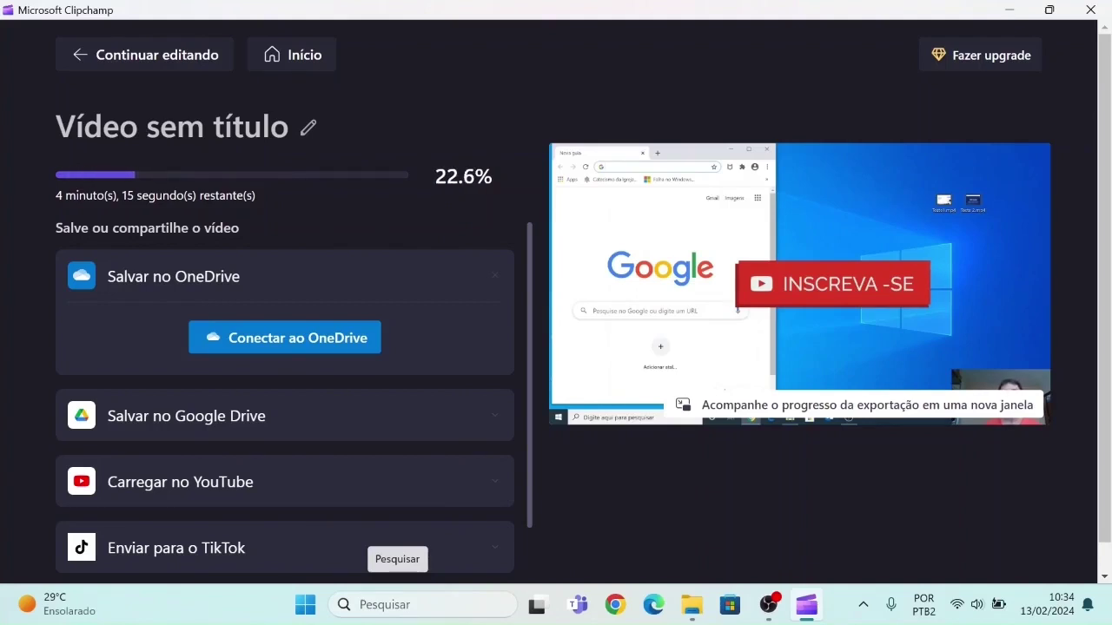
Search Windows for "microsoft" while the export runs.
left_click(398, 604)
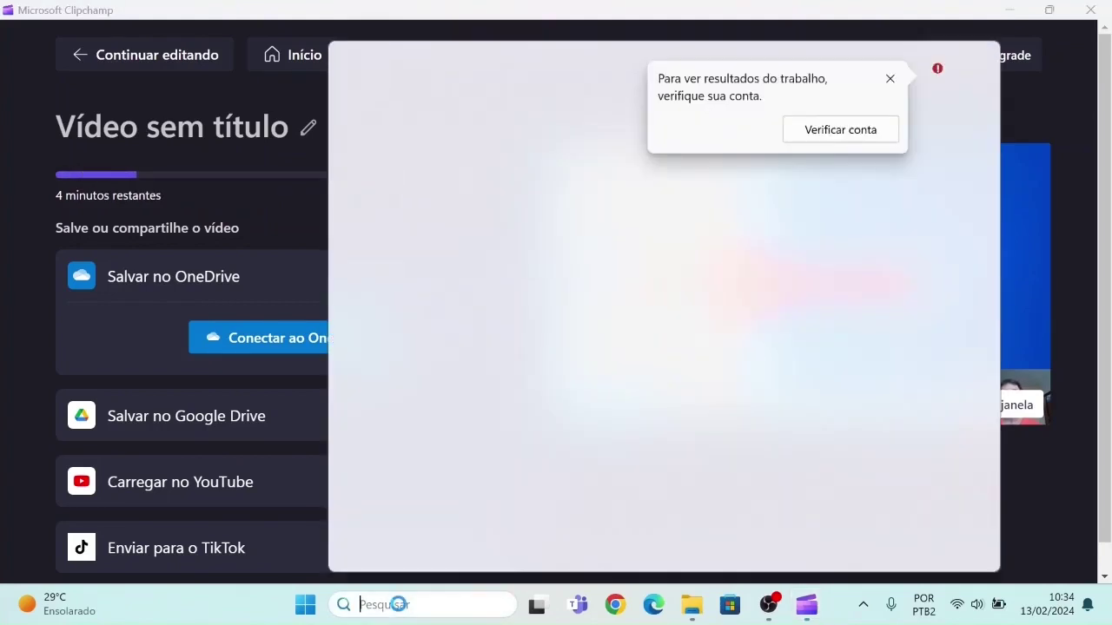
type("micro")
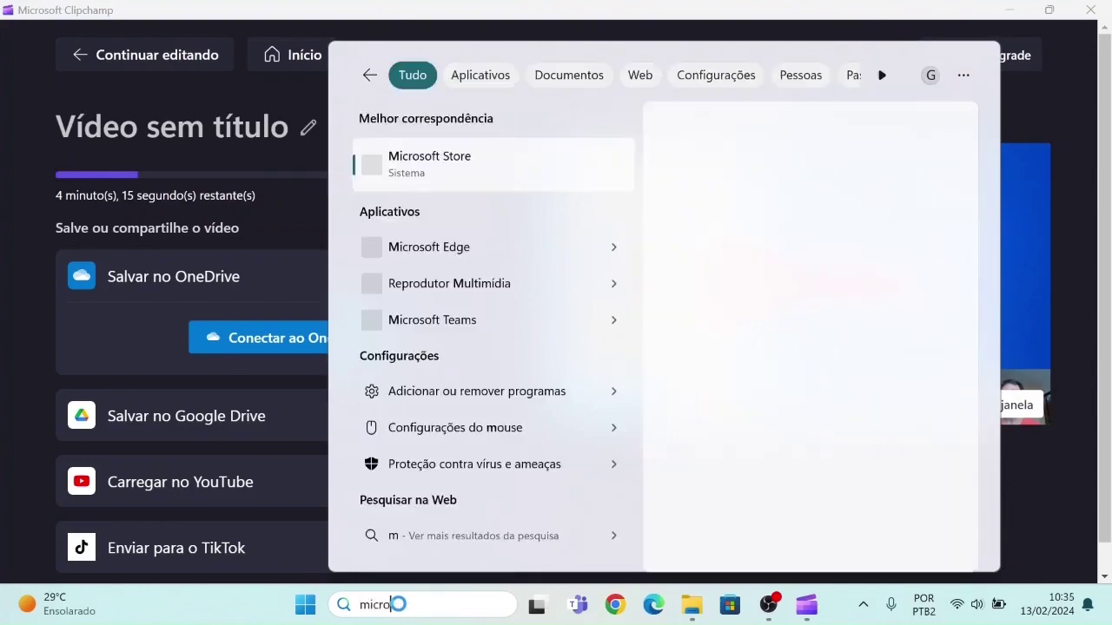
type("soft")
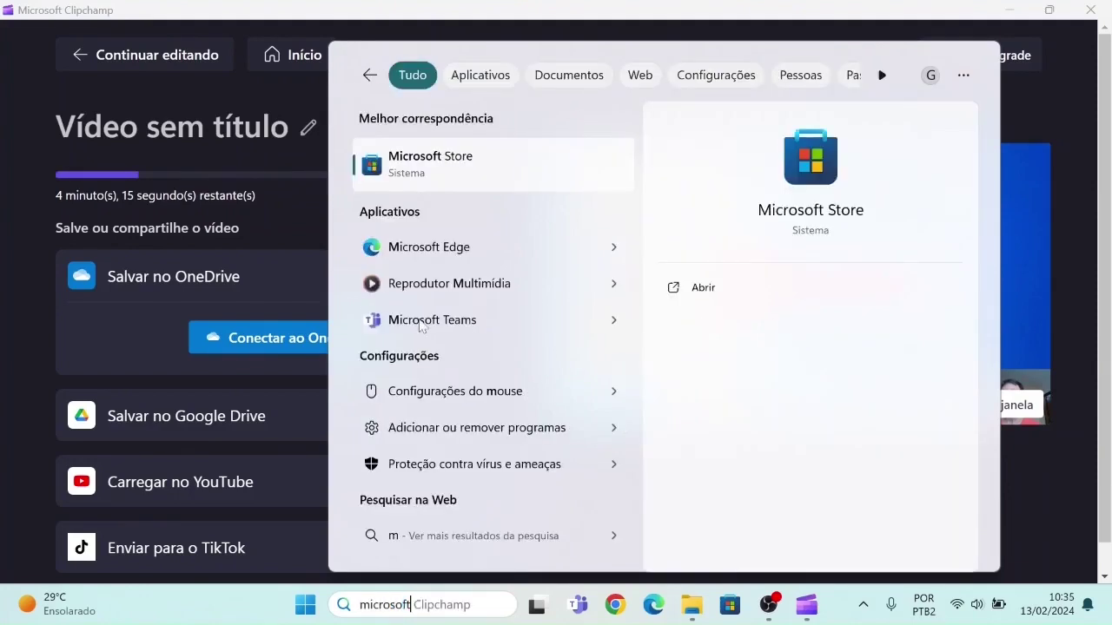